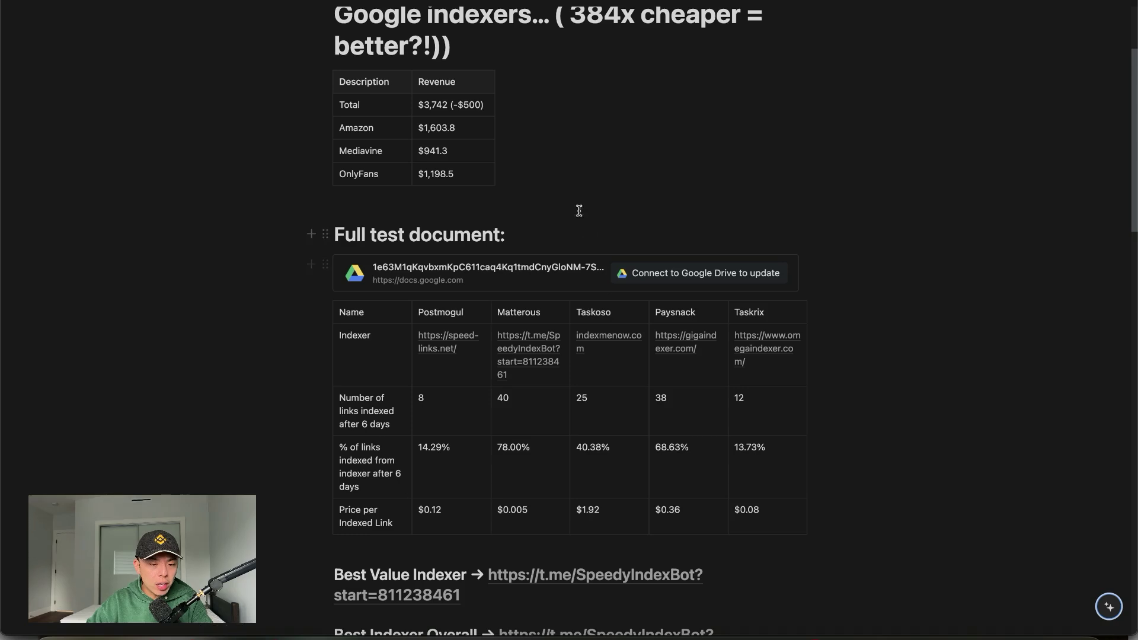
# Add the note "Revive.so needs ownership of the site" on its own line above the "Full test document:" heading
pyautogui.click(336, 234)
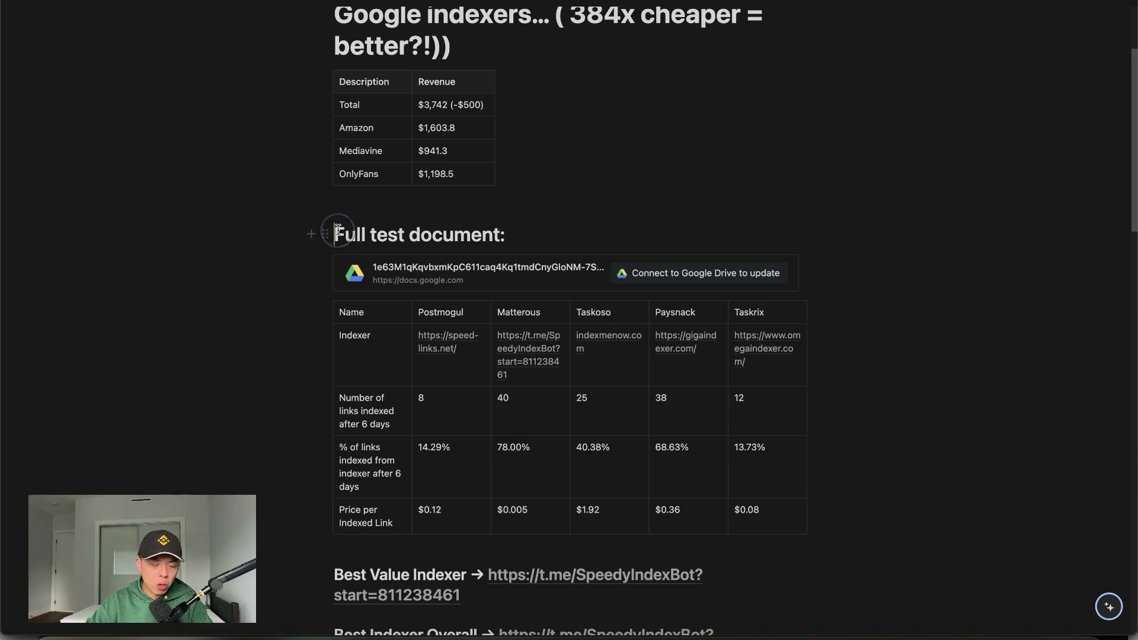
pyautogui.press('Return')
pyautogui.write('Reven')
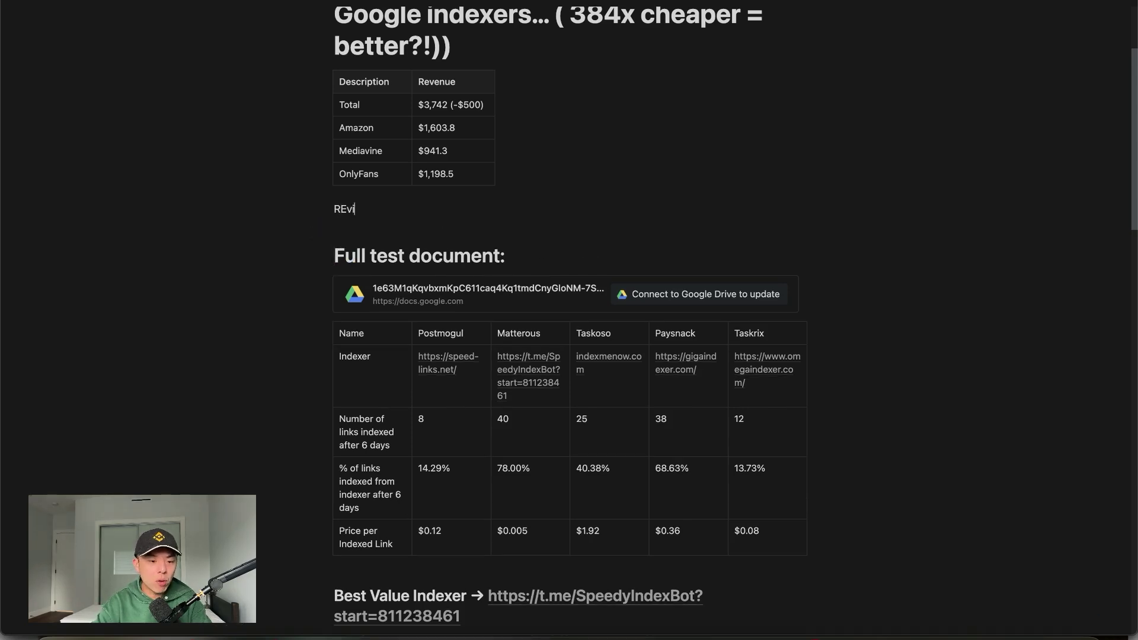
pyautogui.press('super+a')
pyautogui.write('Revive.so ')
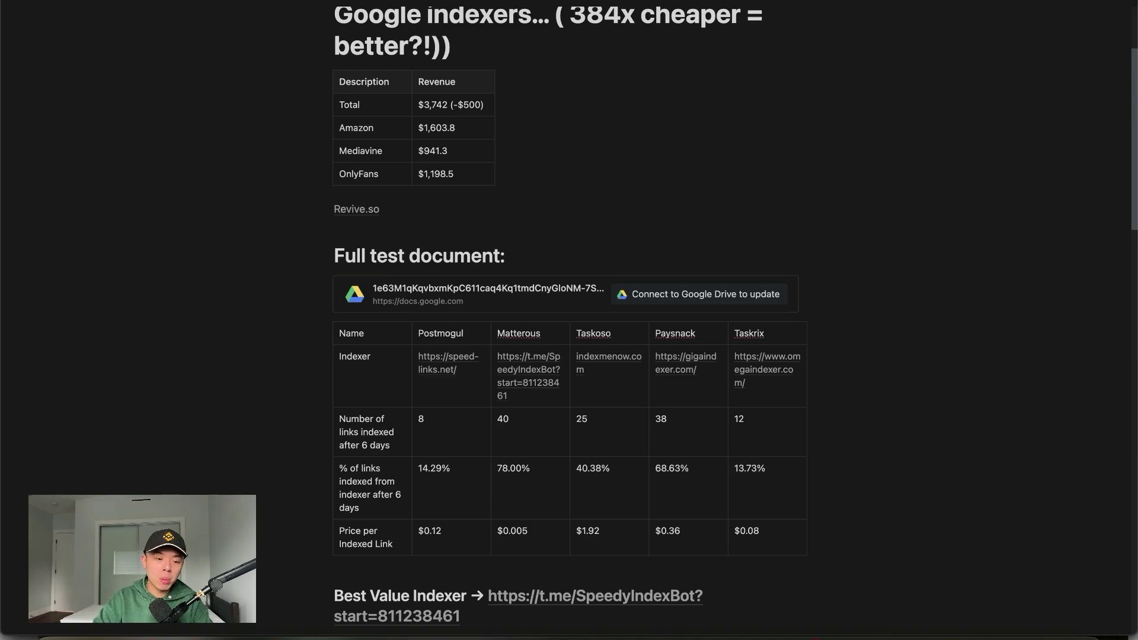
pyautogui.write('needs owne')
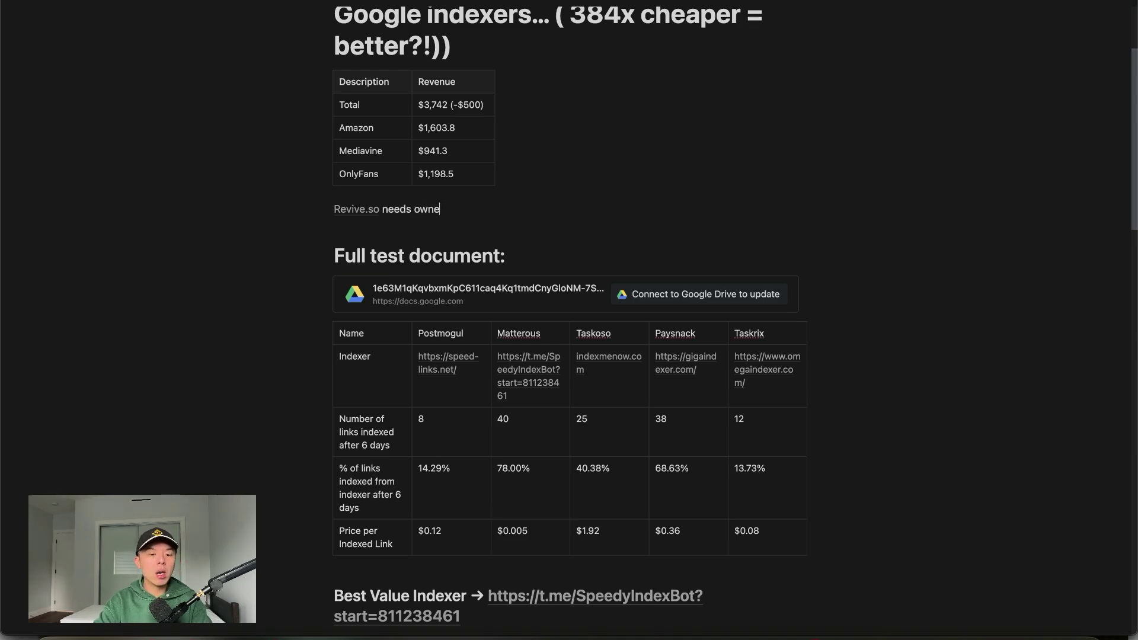
pyautogui.write('rohip of the site')
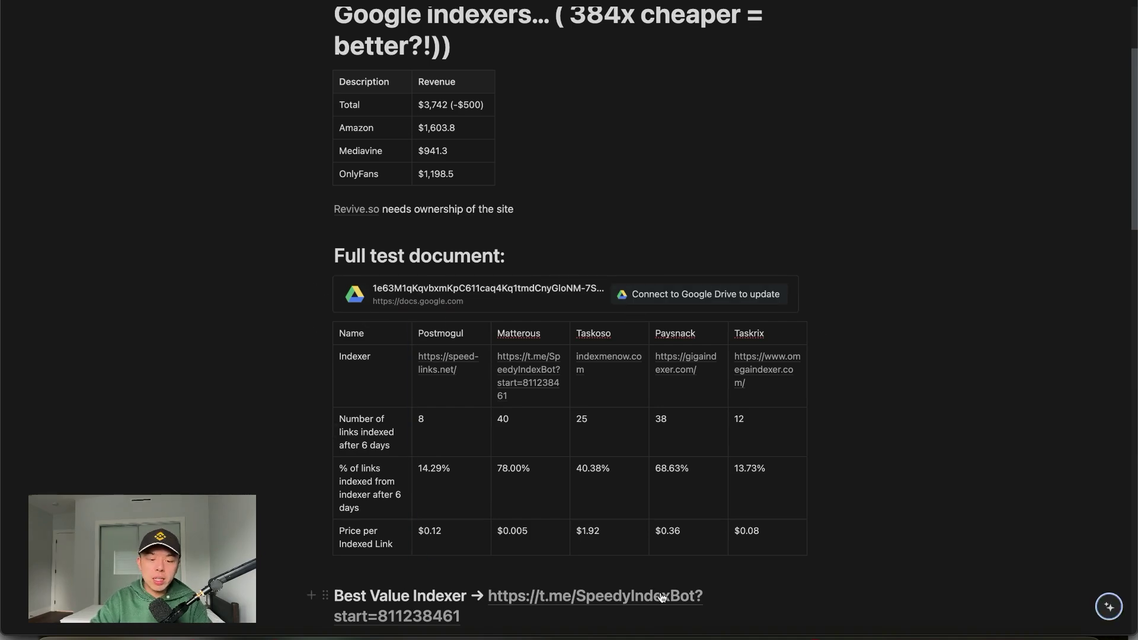
pyautogui.moveTo(662, 597)
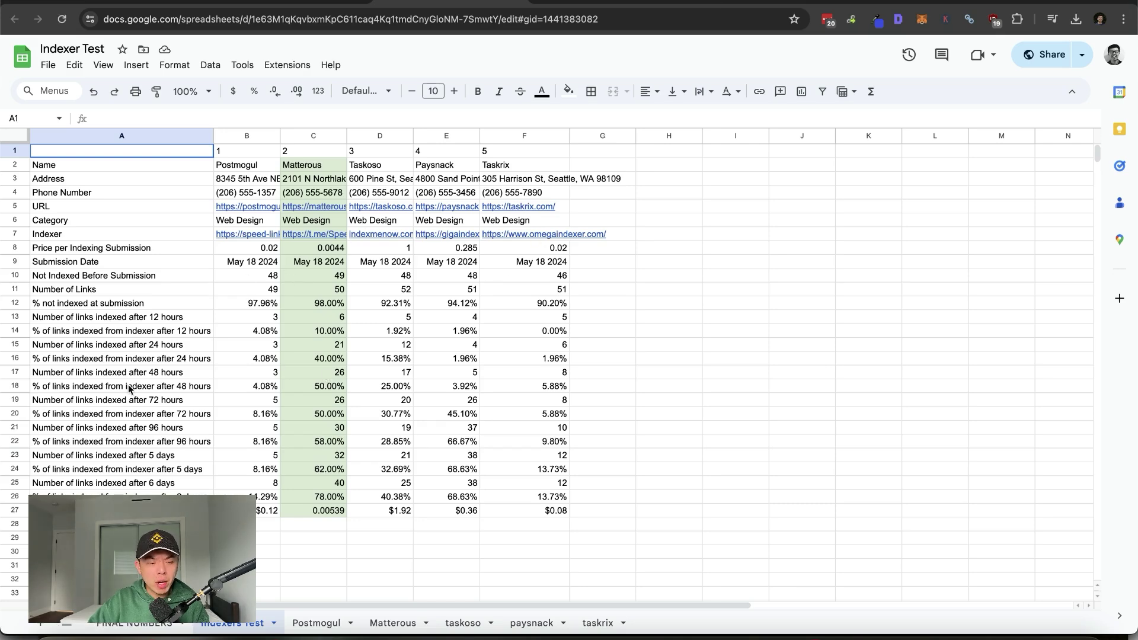
# Review the rows of the Indexers Test sheet and inspect the indexer links used for Postmogul and Taskoso
pyautogui.scroll(-3, 243, 403)
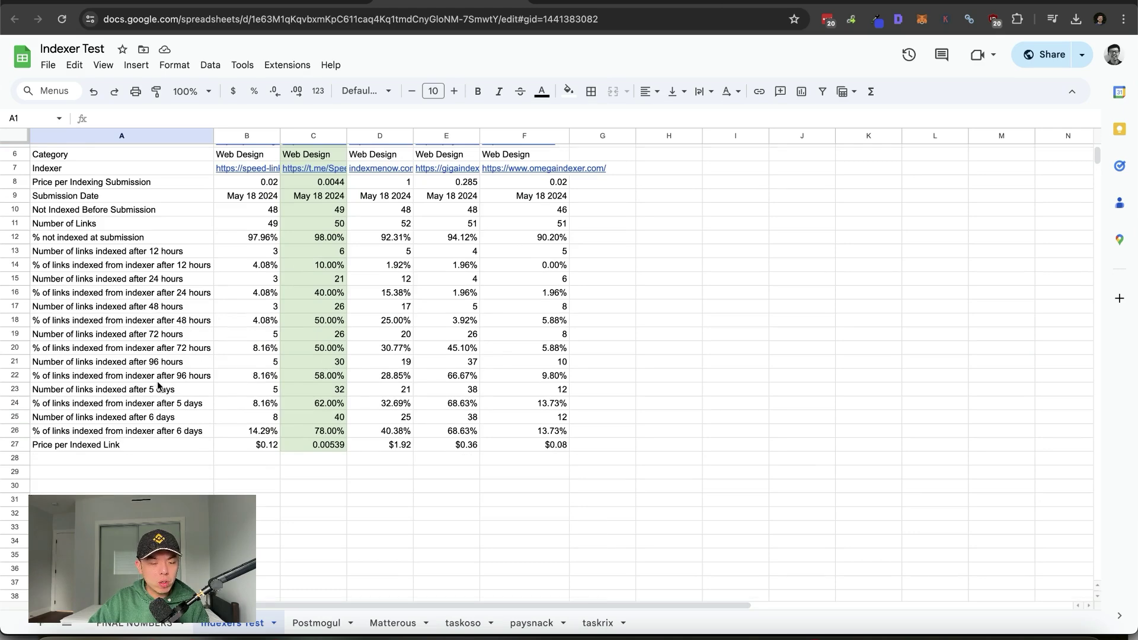
pyautogui.scroll(1, 159, 385)
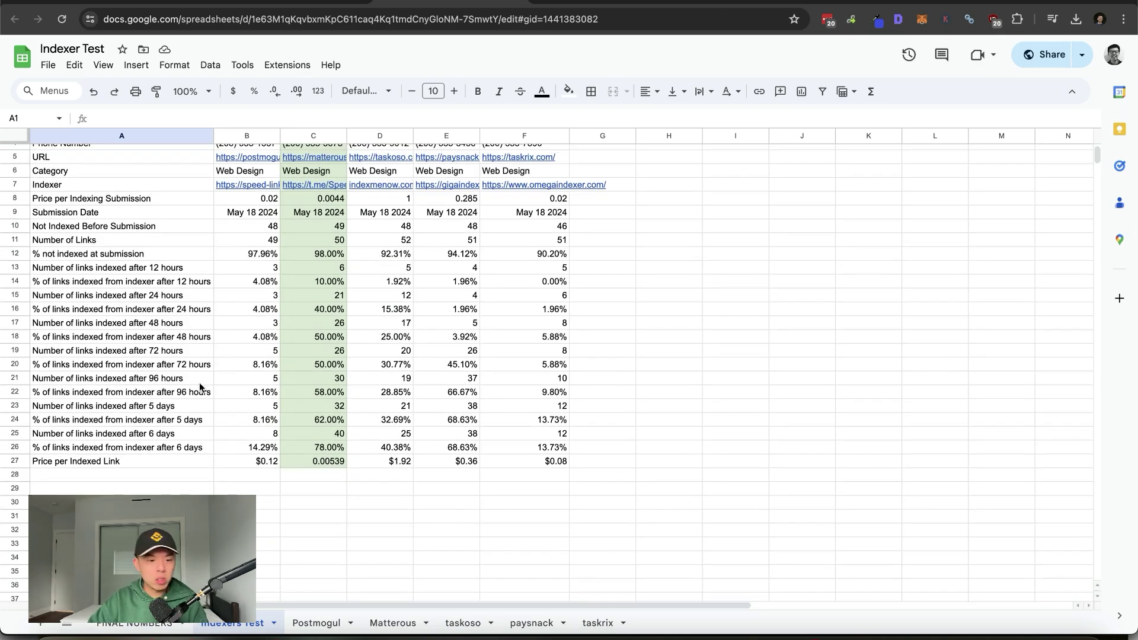
pyautogui.scroll(3, 240, 275)
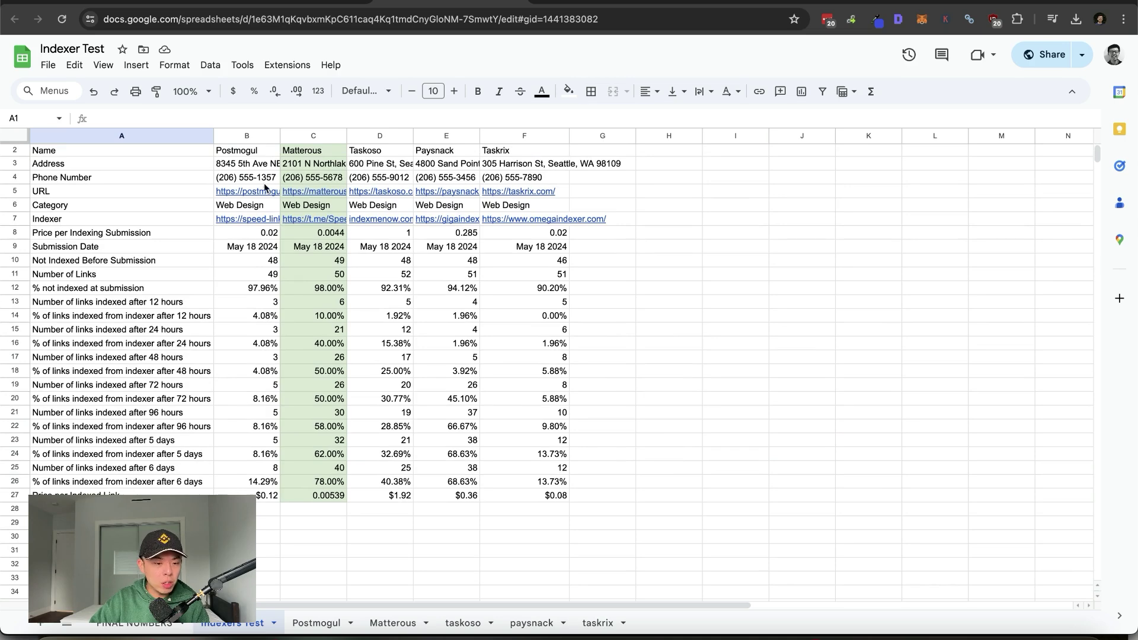
pyautogui.click(255, 219)
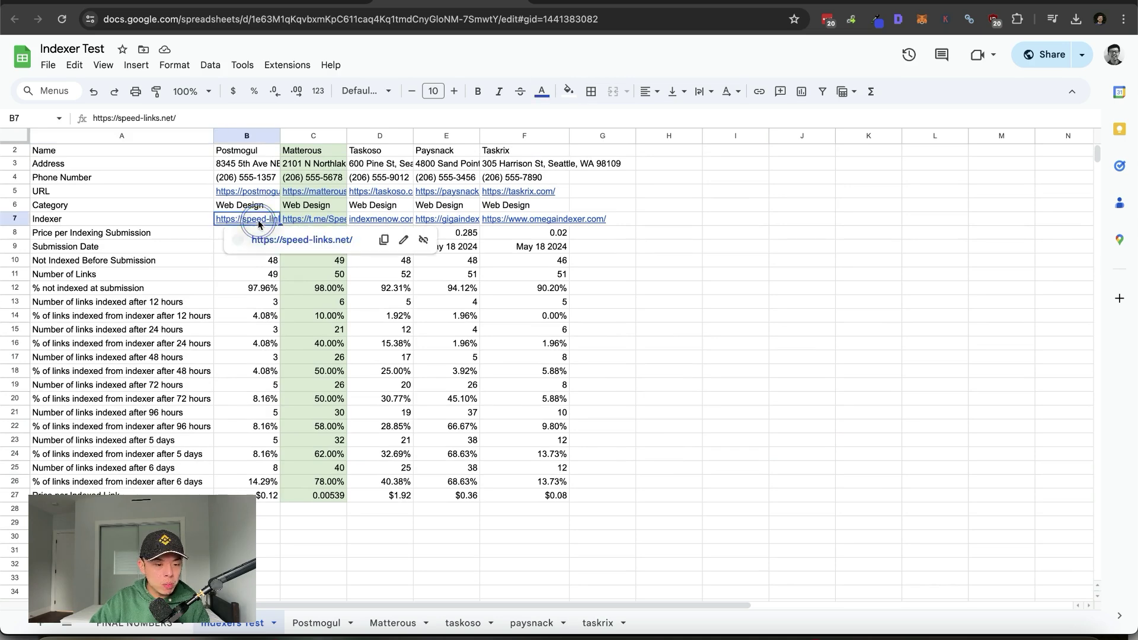
pyautogui.click(377, 219)
pyautogui.click(686, 208)
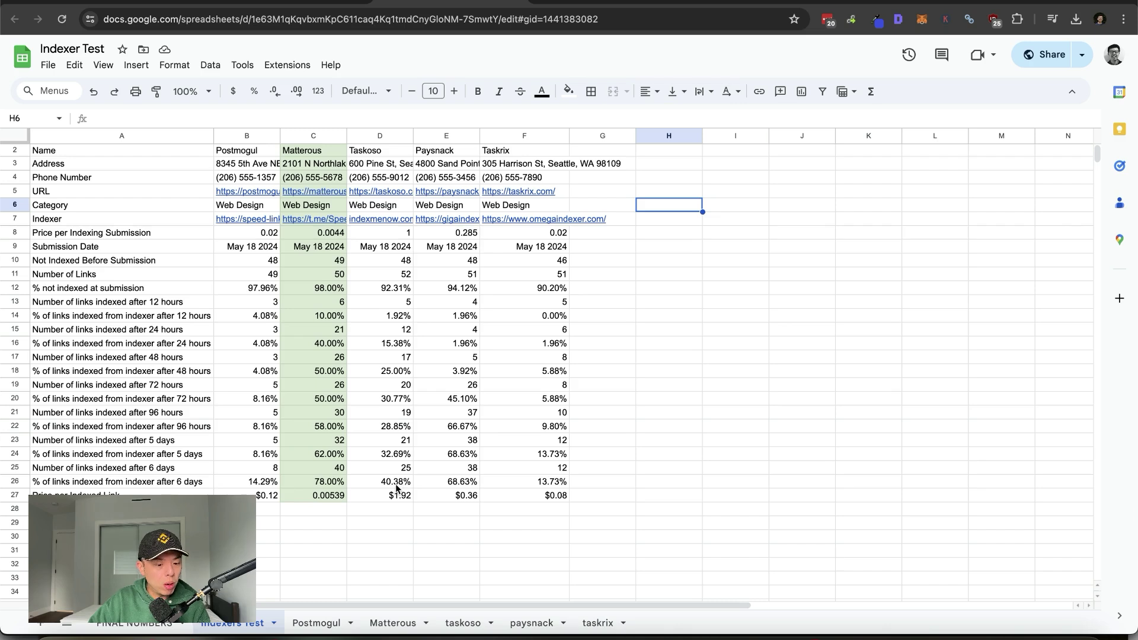
# Compare the percentage of links indexed after 6 days across the tested indexers in row 26
pyautogui.scroll(-1, 397, 489)
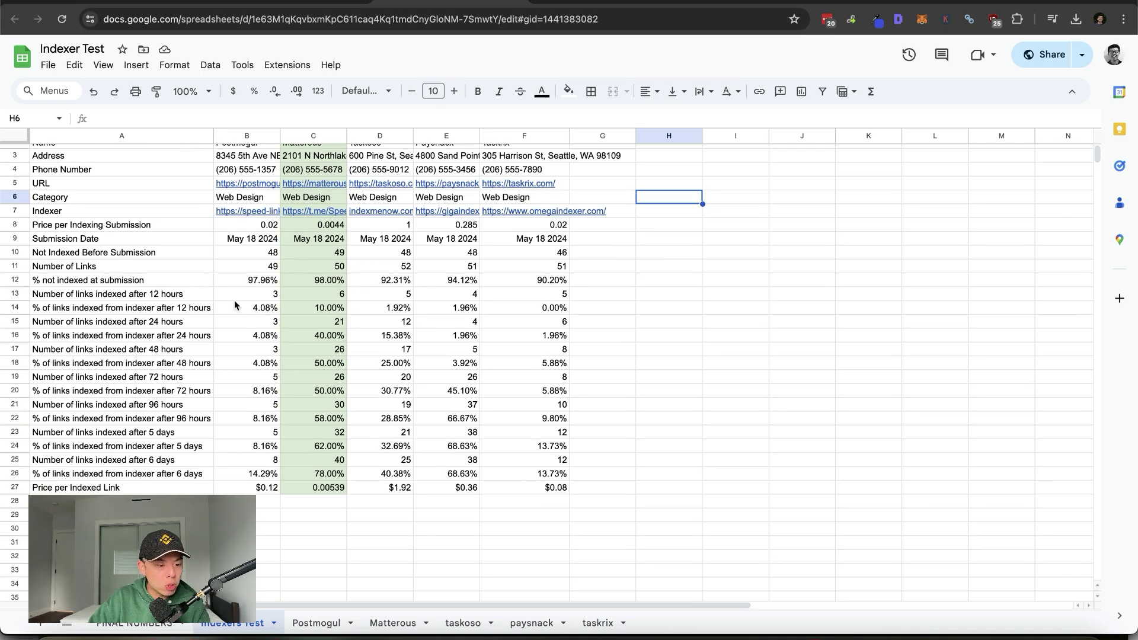
pyautogui.click(248, 476)
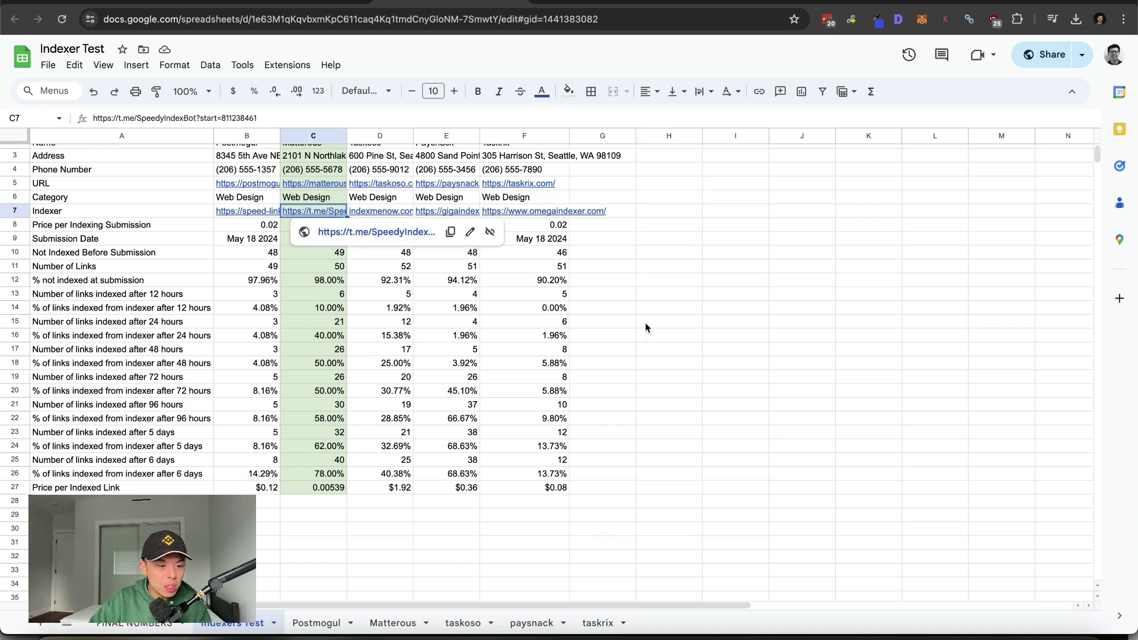
pyautogui.click(629, 389)
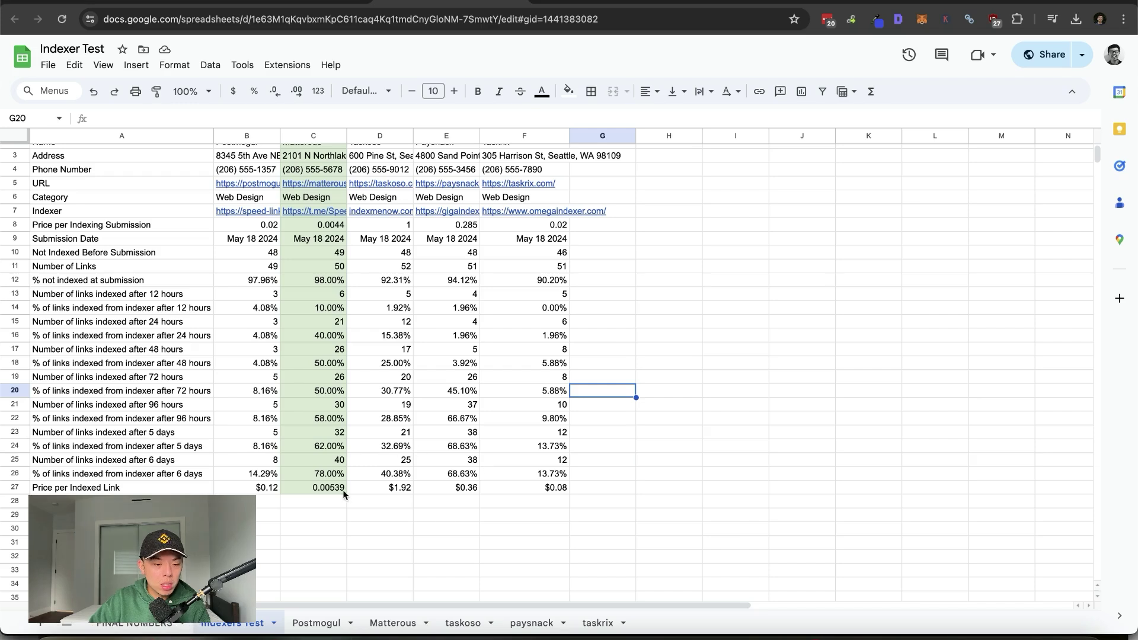
pyautogui.click(331, 473)
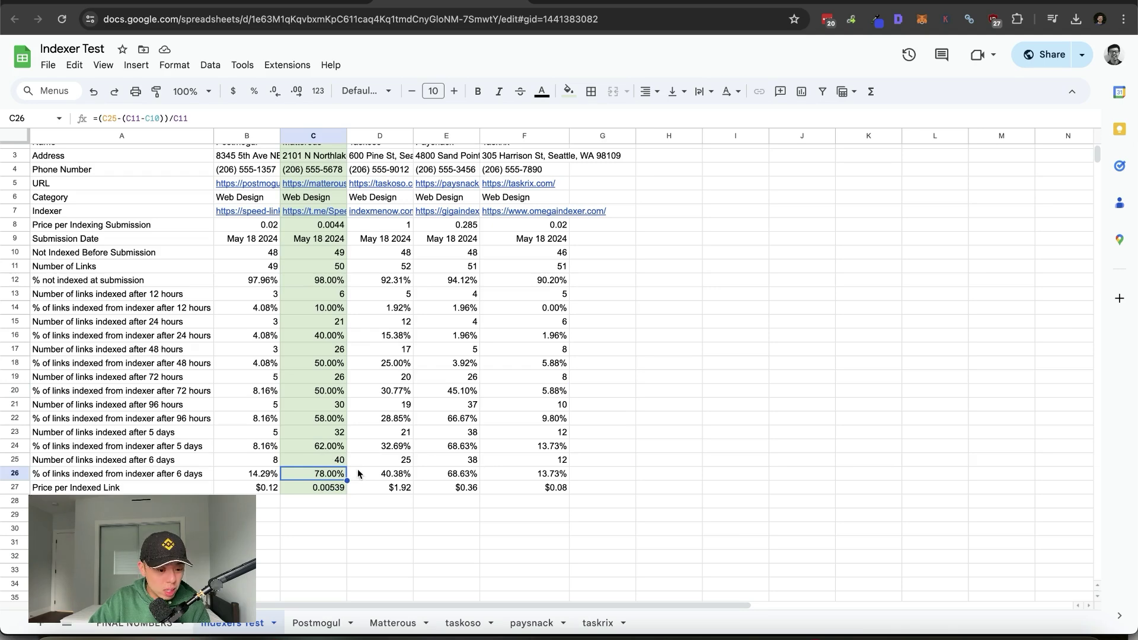
pyautogui.click(361, 472)
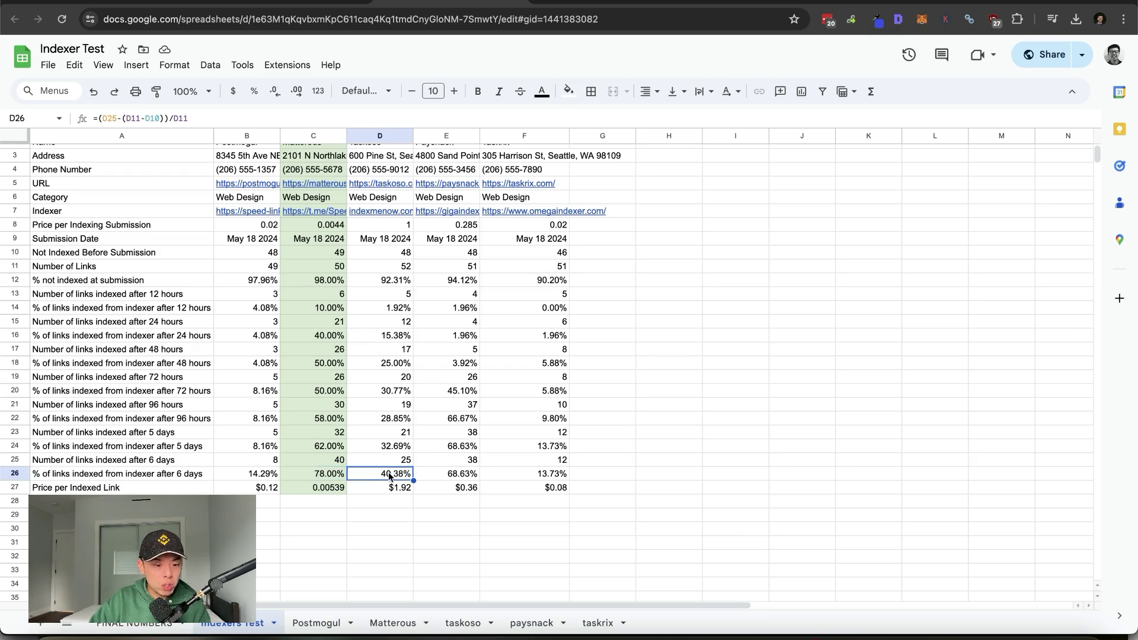
pyautogui.click(463, 475)
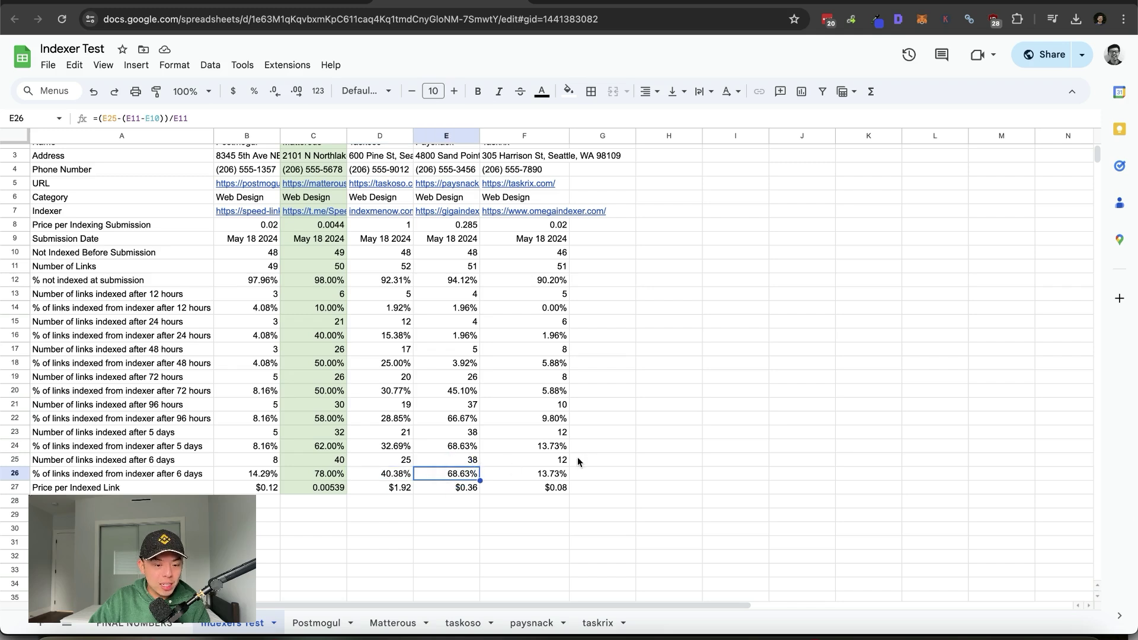
pyautogui.click(523, 475)
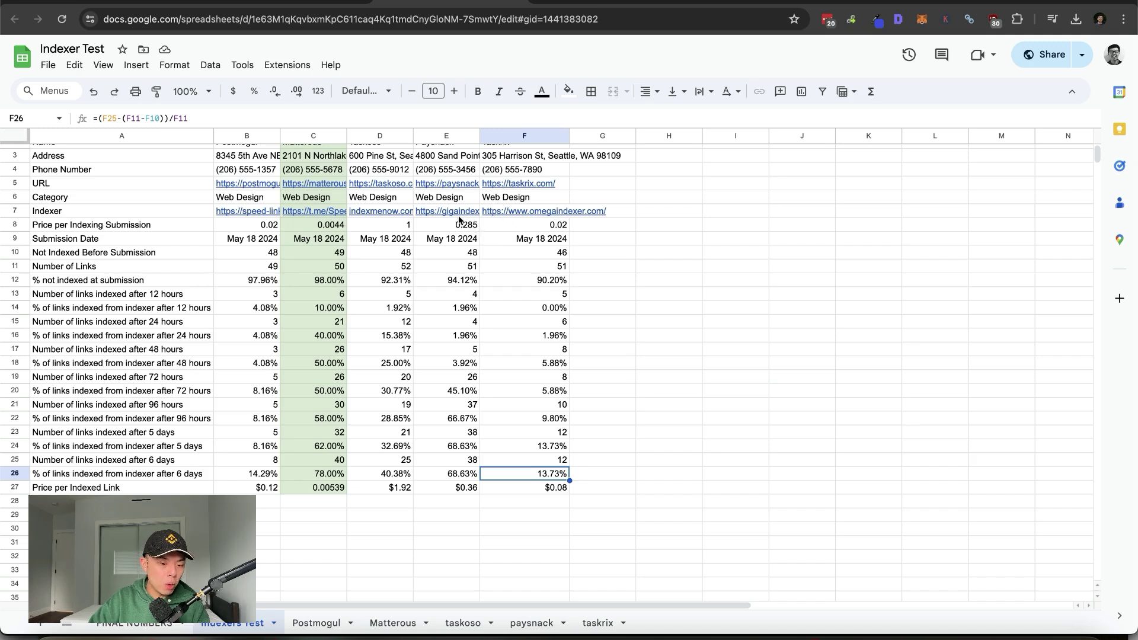
pyautogui.click(686, 201)
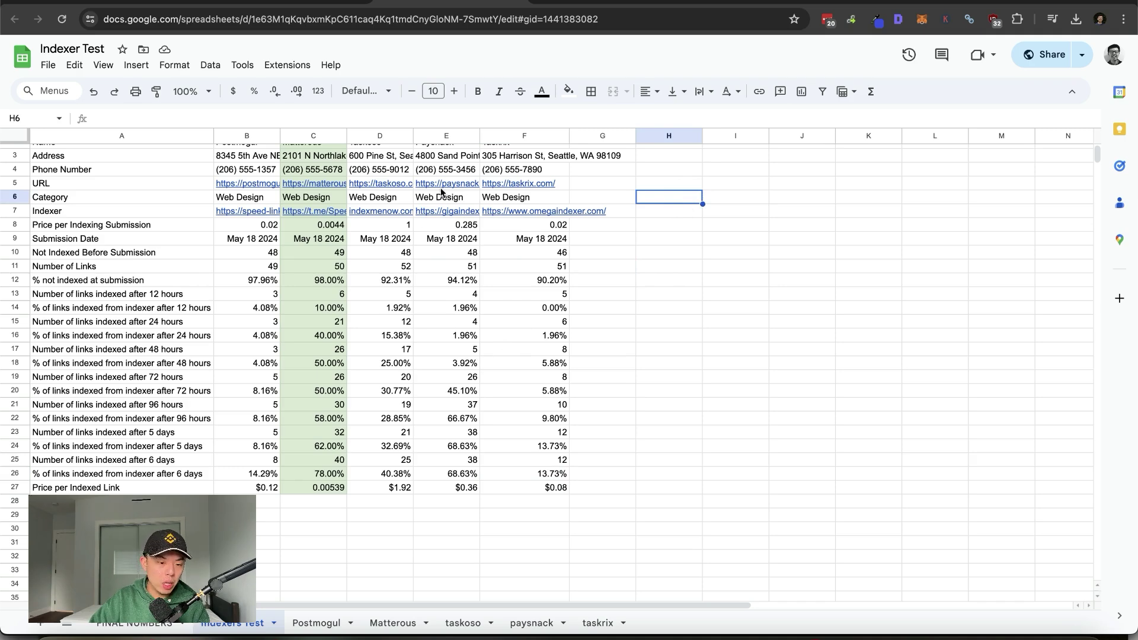
# Examine the Paysnack and Matterous indexer links and compare the price per indexed link in row 27
pyautogui.moveTo(466, 217)
pyautogui.click(774, 215)
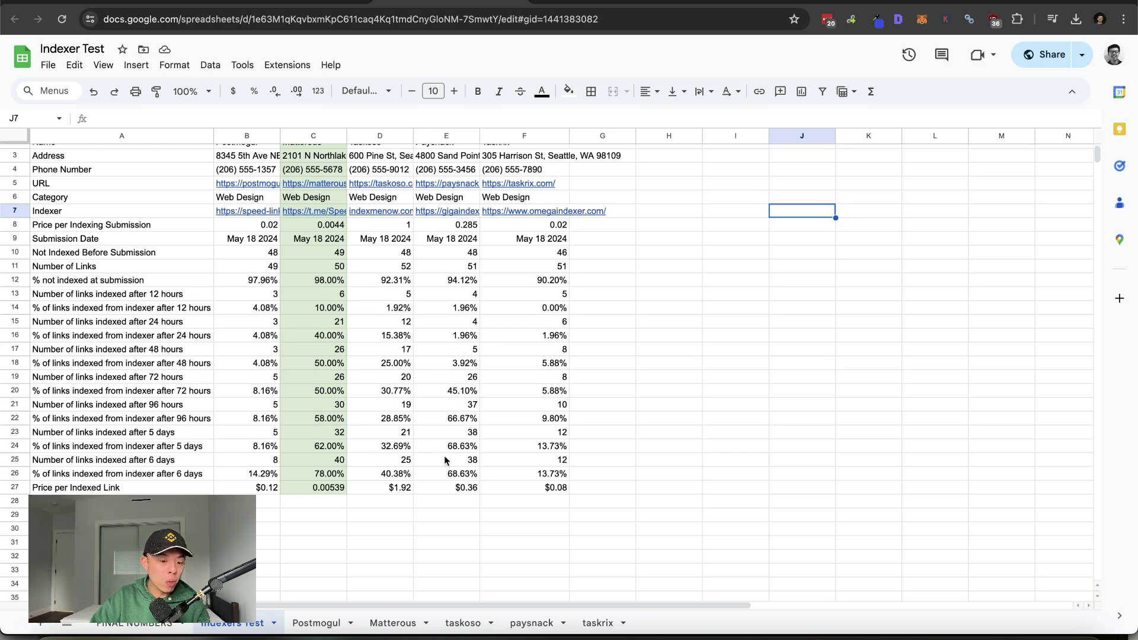
pyautogui.scroll(-1, 452, 463)
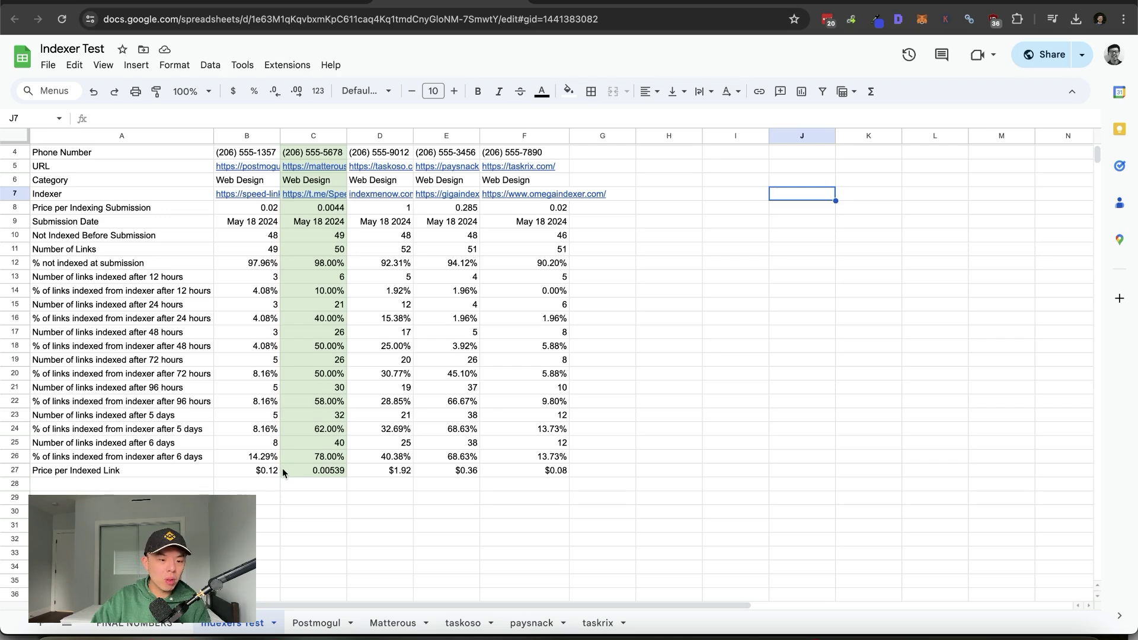
pyautogui.click(323, 195)
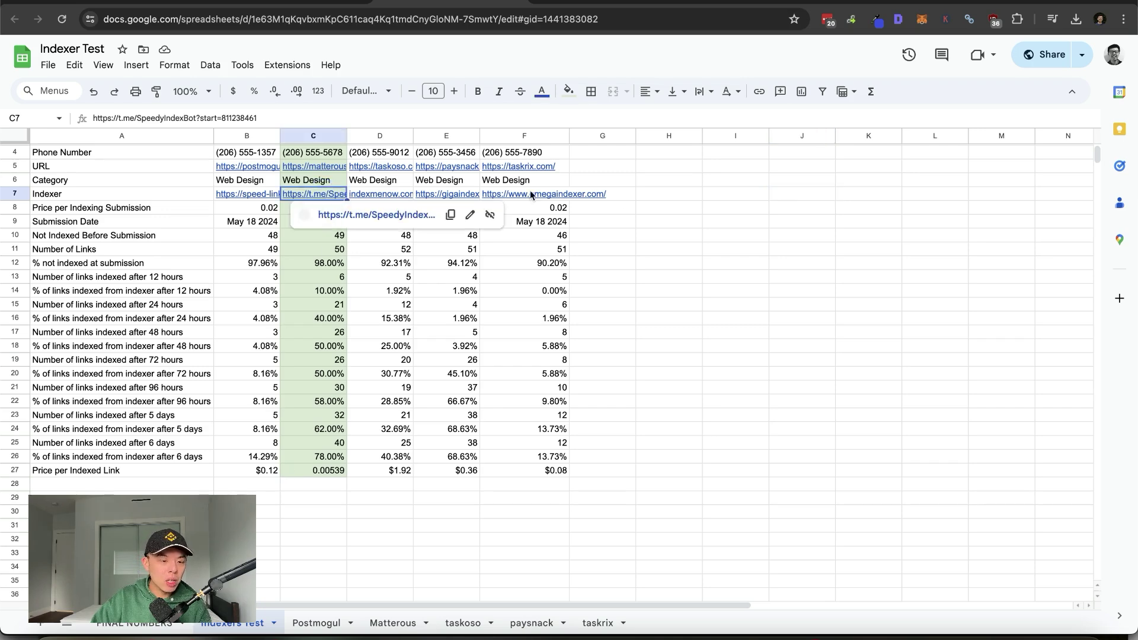
pyautogui.click(693, 207)
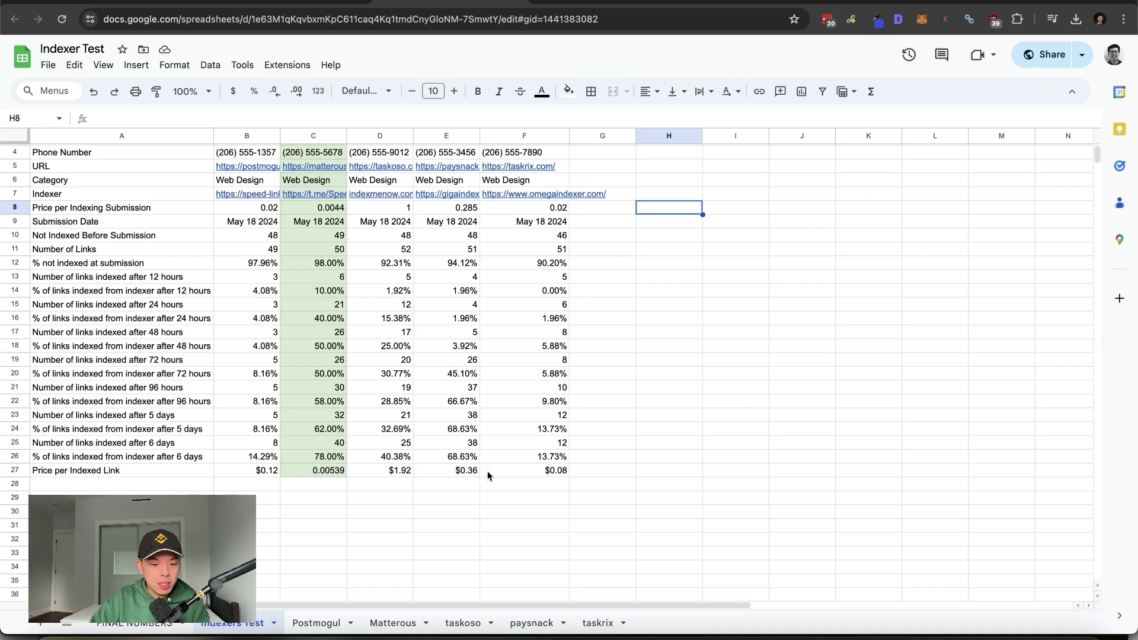
pyautogui.click(538, 472)
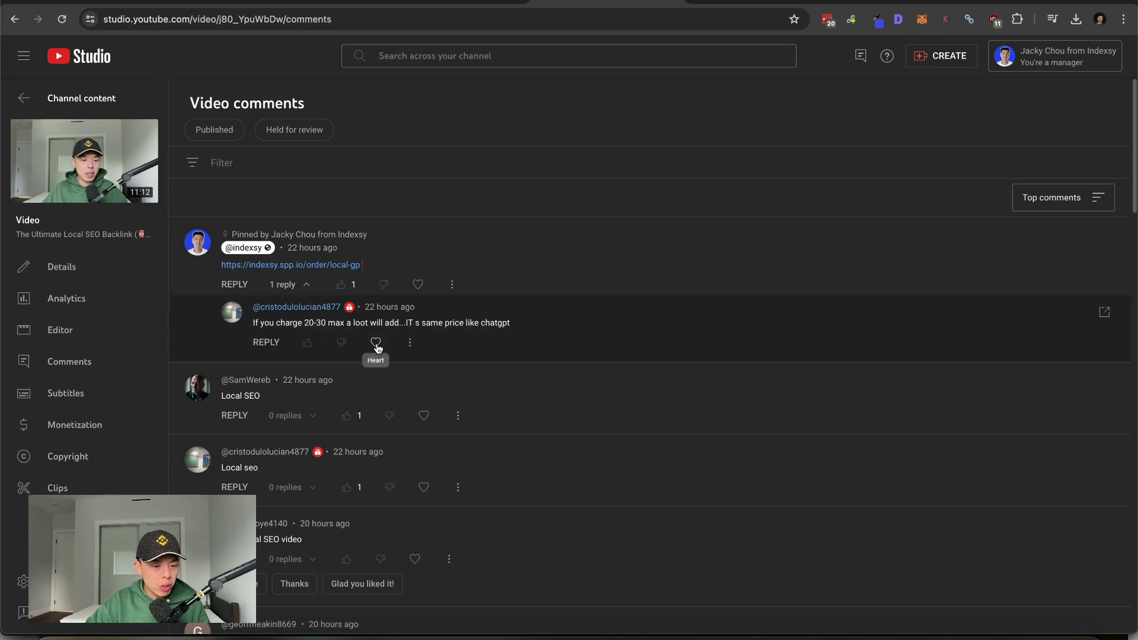
# Heart the reply under the pinned comment and the two "Local SEO" comments below it
pyautogui.click(376, 344)
pyautogui.scroll(-1, 341, 380)
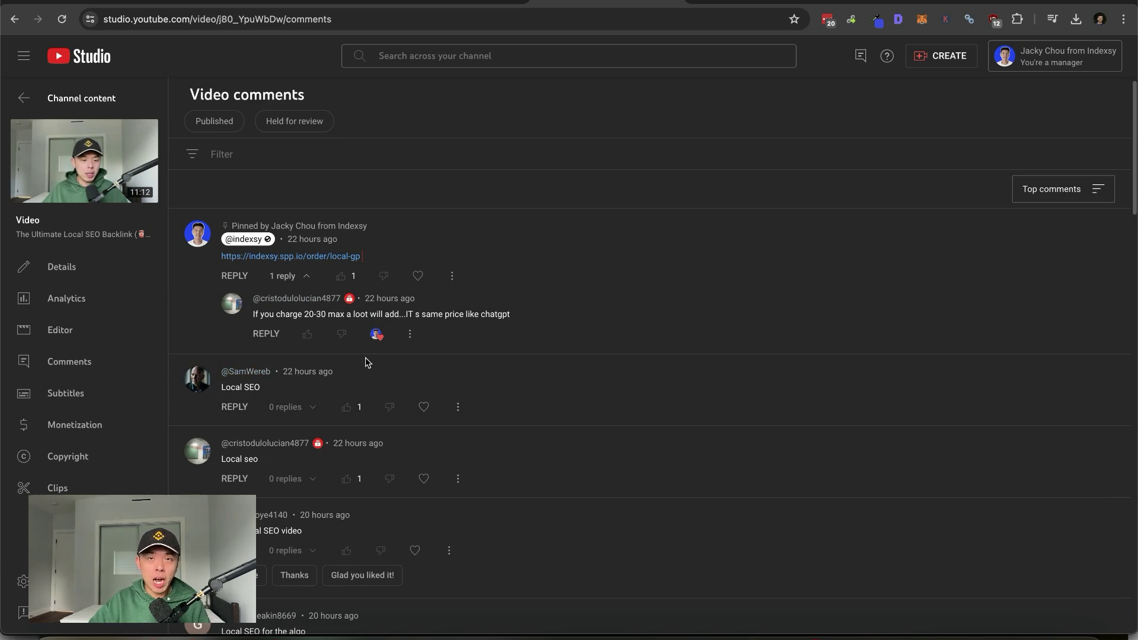
pyautogui.click(423, 408)
pyautogui.scroll(-2, 428, 410)
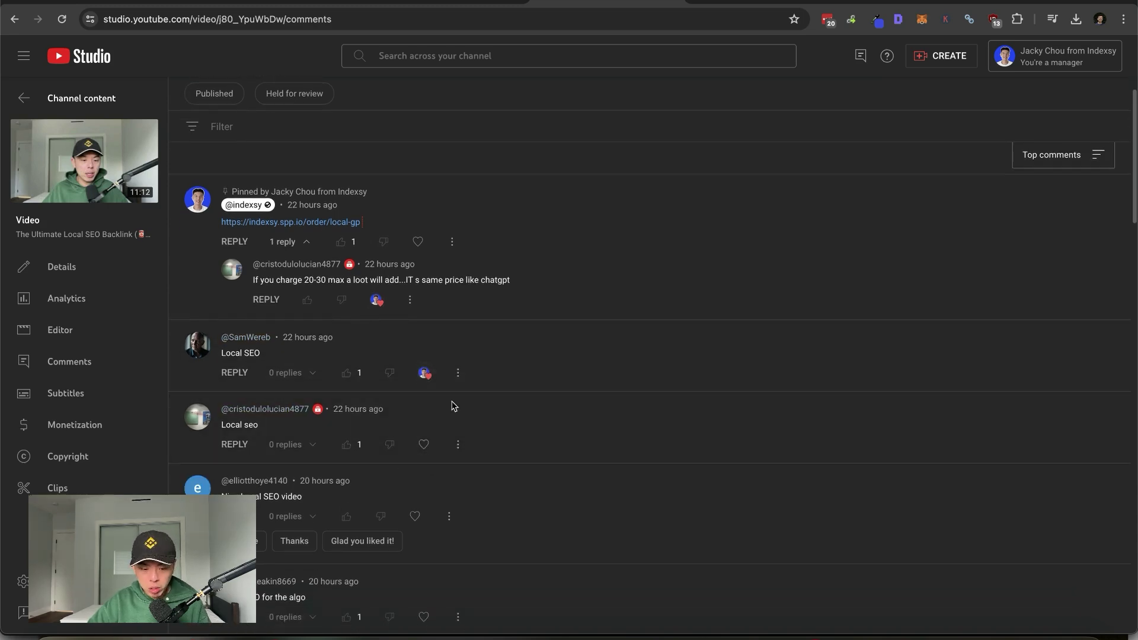
pyautogui.click(423, 445)
pyautogui.scroll(-1, 424, 446)
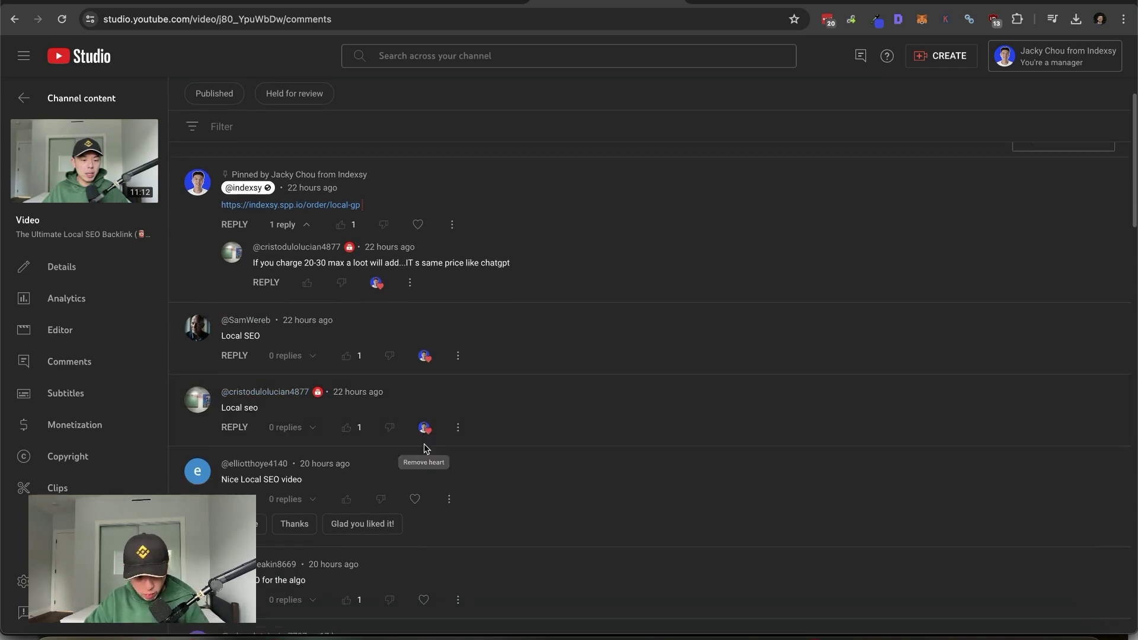
# Heart the "Nice Local SEO video", "Local SEO for the algo" and "Cool Local SEO Video" comments
pyautogui.click(413, 490)
pyautogui.scroll(-5, 415, 474)
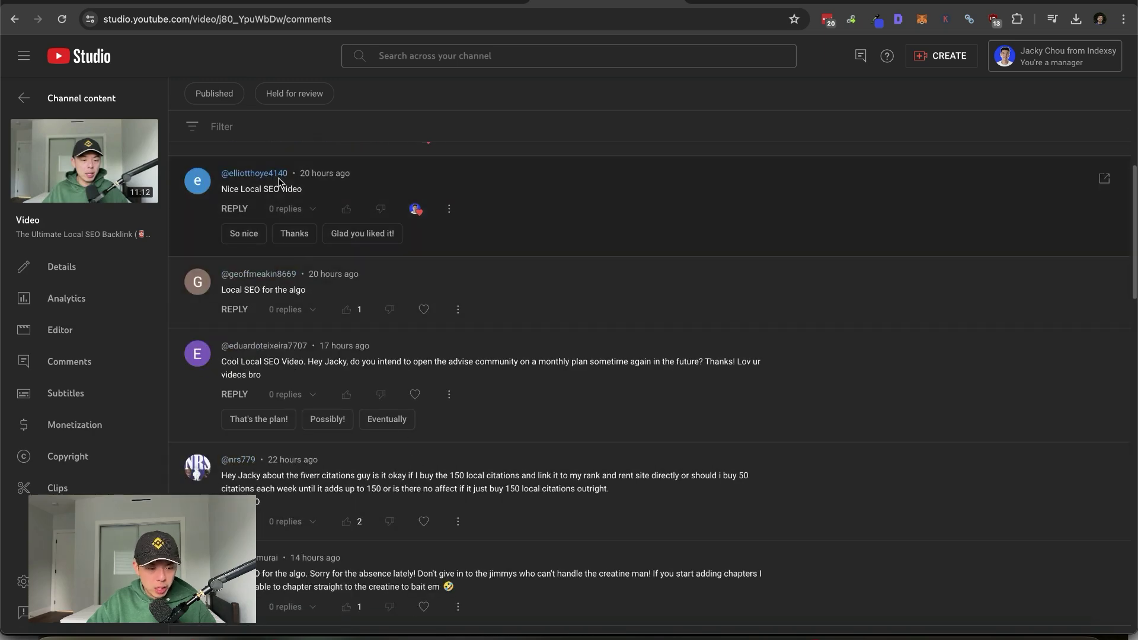
pyautogui.click(424, 310)
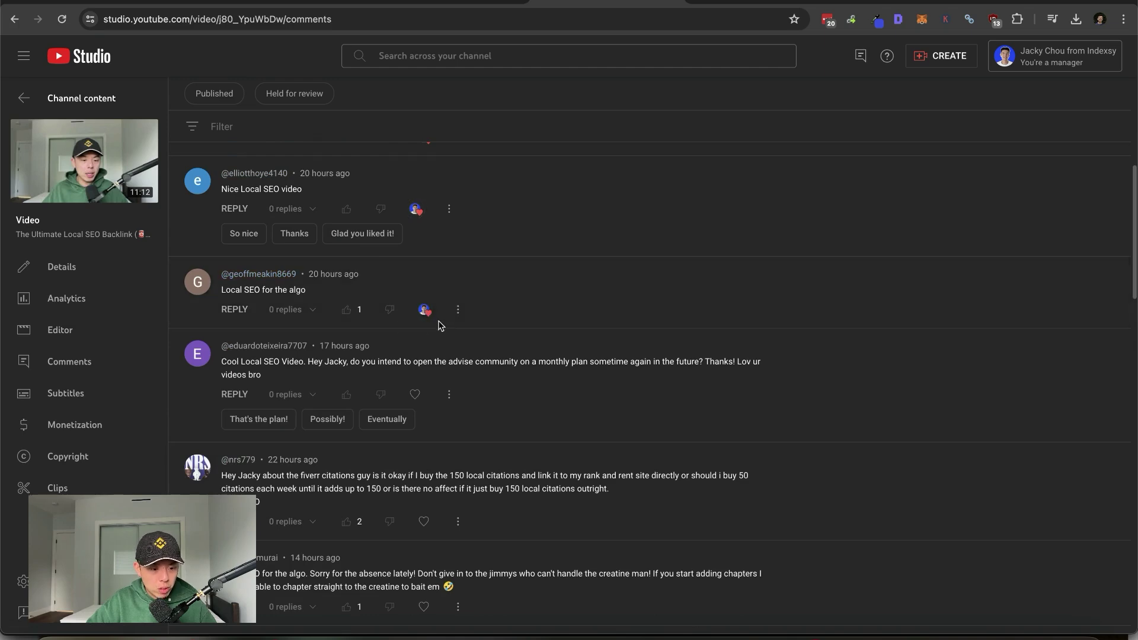
pyautogui.click(423, 396)
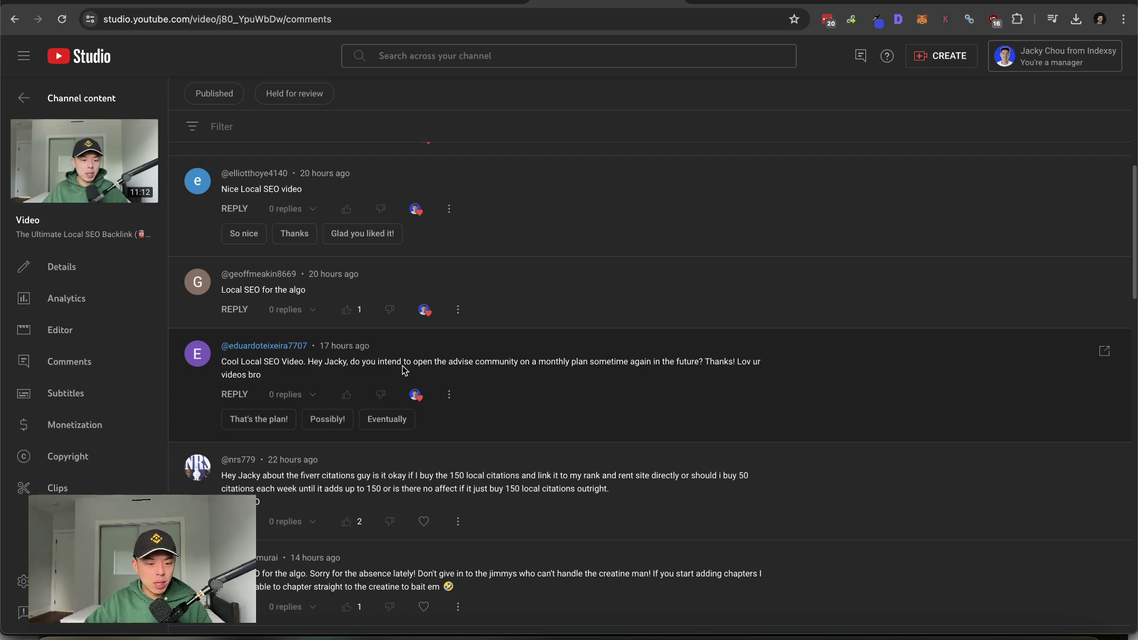
pyautogui.scroll(-1, 405, 367)
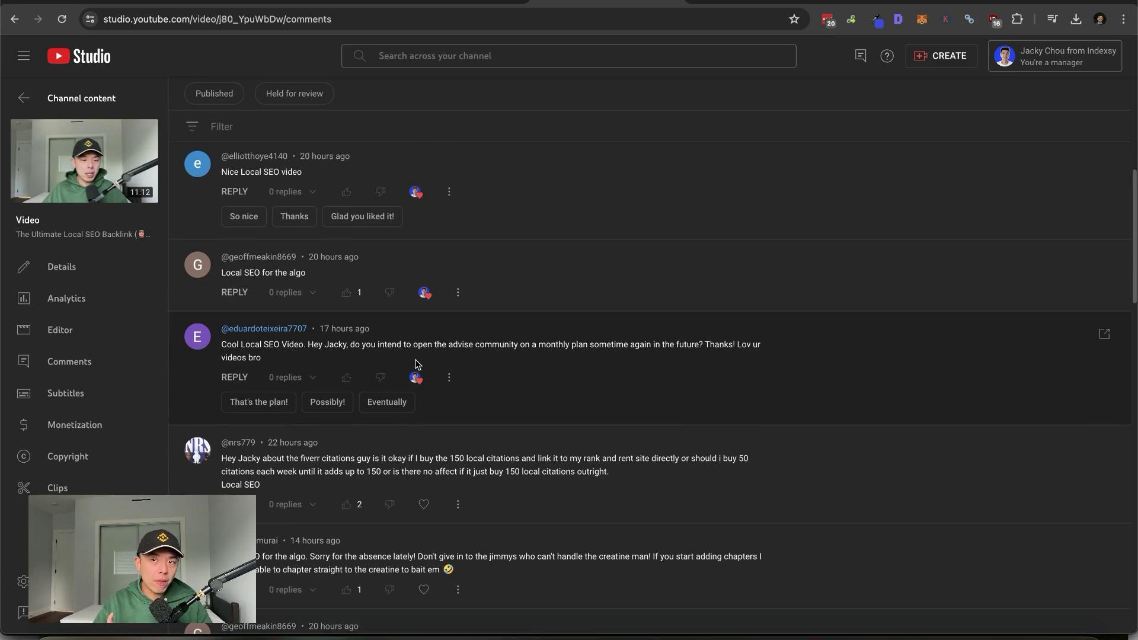